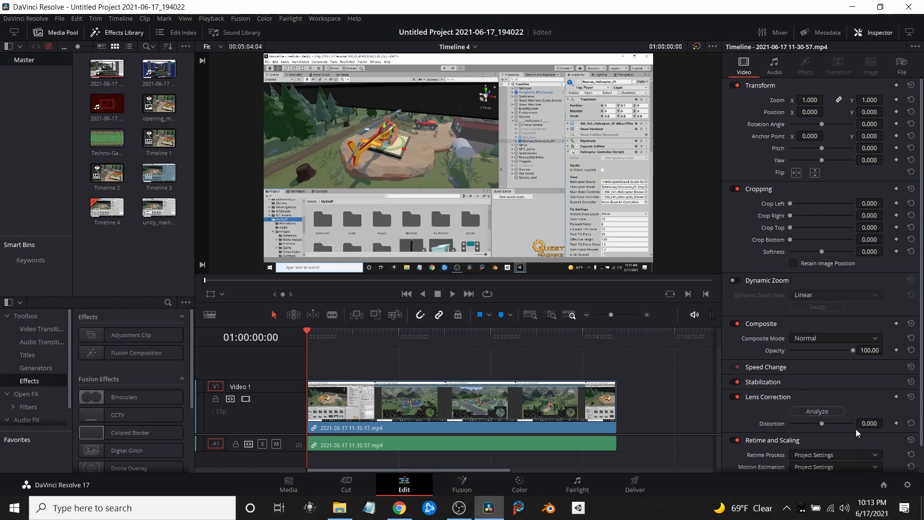
Enable Dynamic Project Switching in the project manager and open the HeistTrailer01 project
{"action": "left_click", "coordinate": [885, 485]}
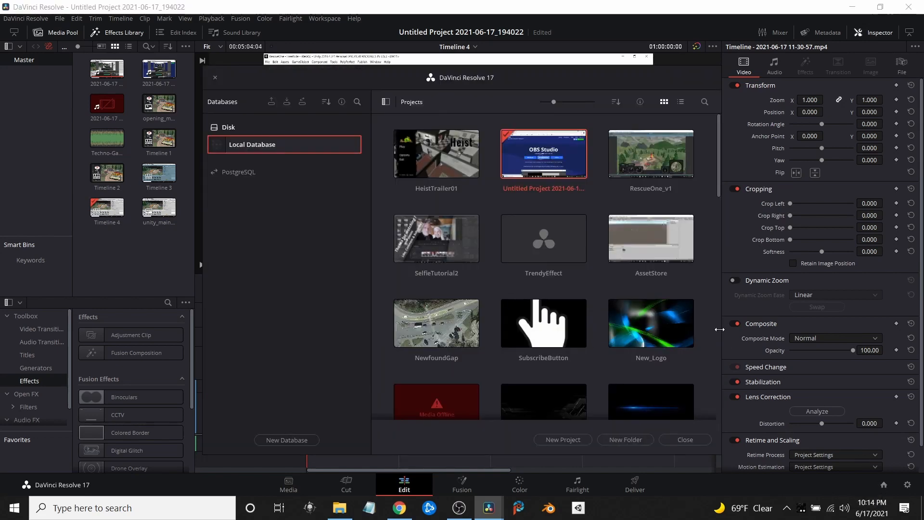
{"action": "left_click", "coordinate": [597, 283]}
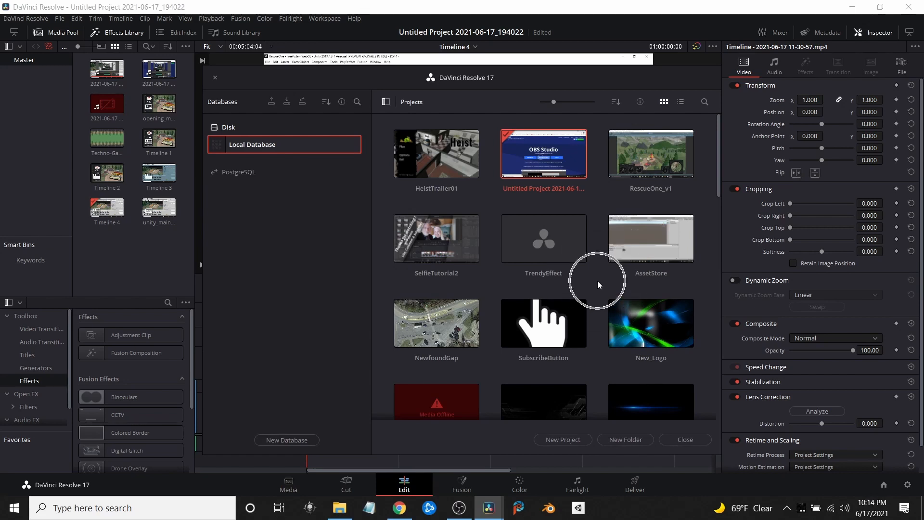
{"action": "right_click", "coordinate": [597, 283]}
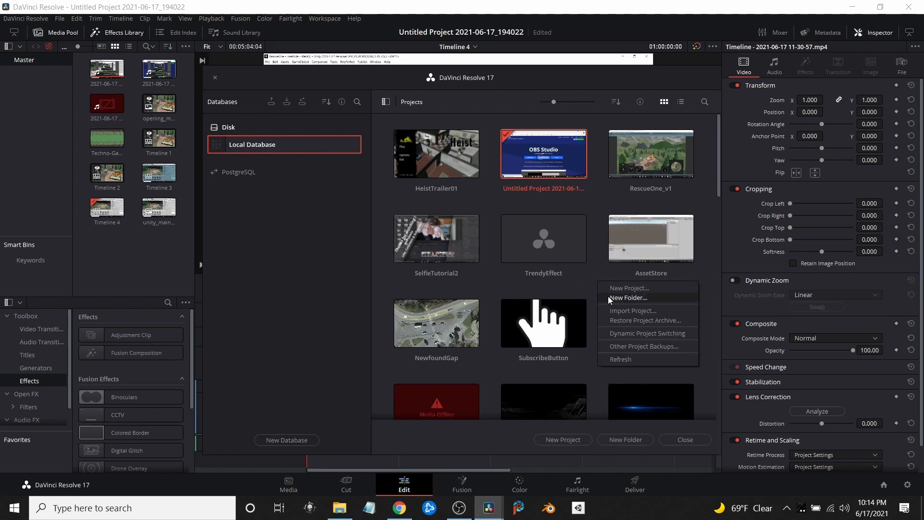
{"action": "left_click", "coordinate": [629, 332]}
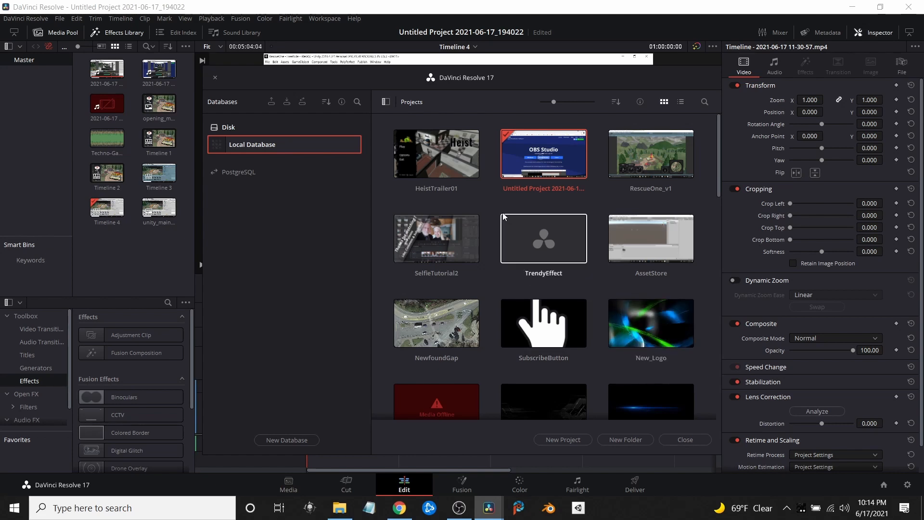
{"action": "left_click", "coordinate": [444, 163]}
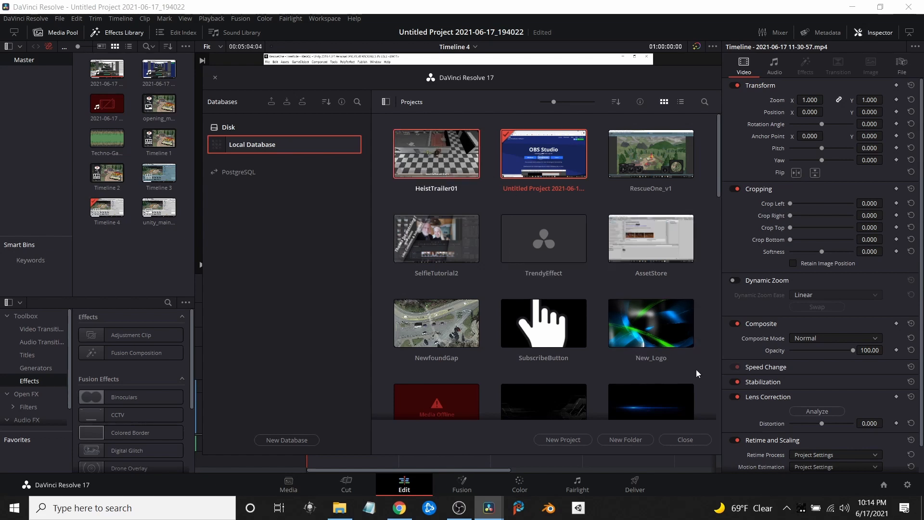
{"action": "double_click", "coordinate": [467, 166]}
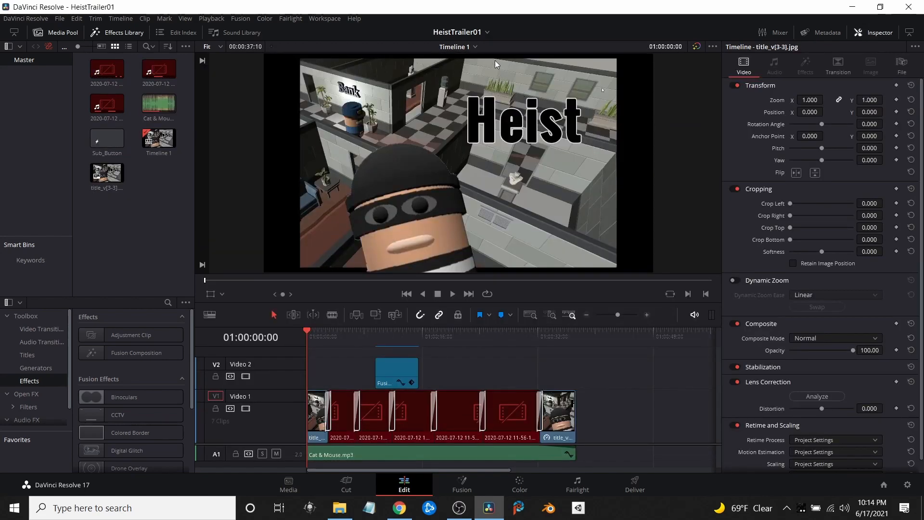
Switch from HeistTrailer01 back to the open project Untitled Project 2021-06-17_194022
{"action": "left_click", "coordinate": [484, 36]}
{"action": "left_click", "coordinate": [483, 45]}
{"action": "left_click", "coordinate": [61, 20]}
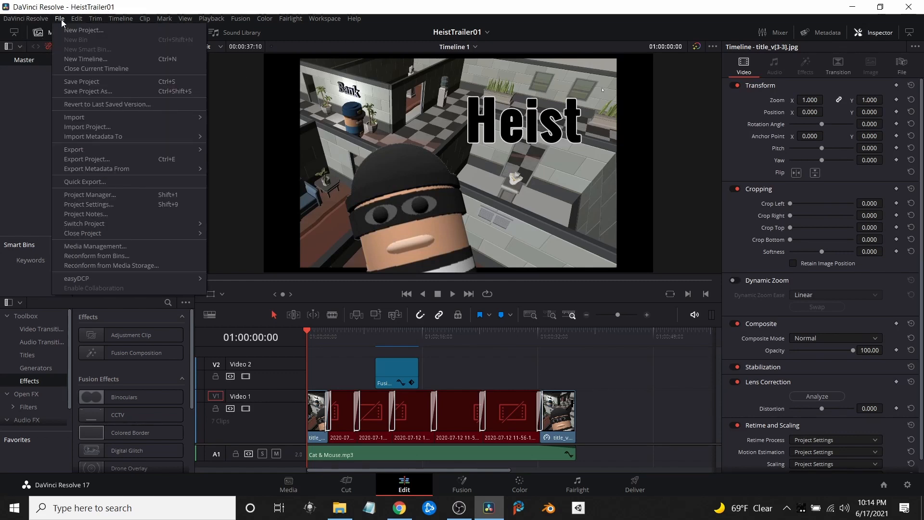
{"action": "mouse_move", "coordinate": [88, 224]}
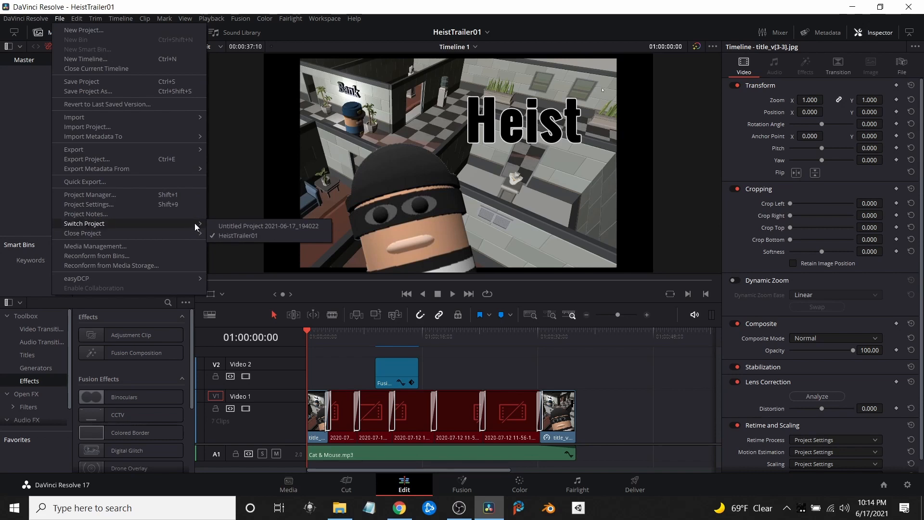
{"action": "left_click", "coordinate": [221, 227]}
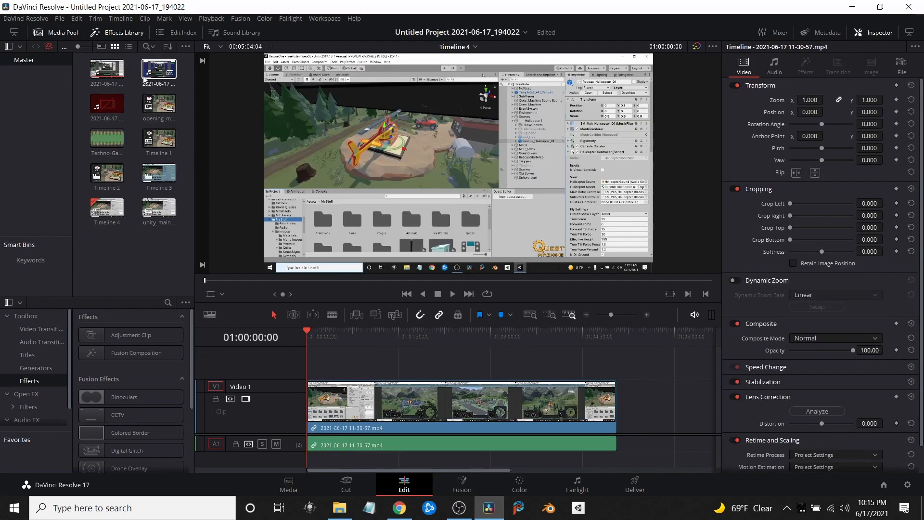
Close the HeistTrailer01 project while keeping the current project open
{"action": "left_click", "coordinate": [60, 18]}
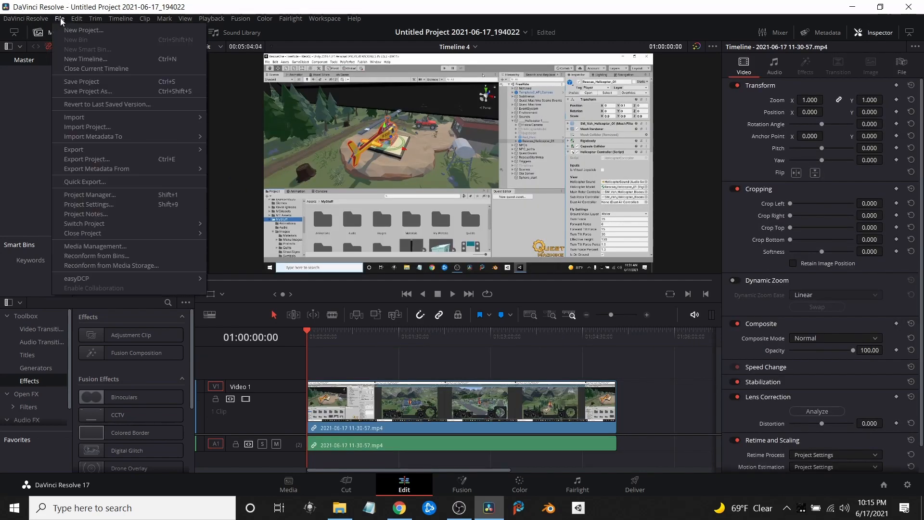
{"action": "mouse_move", "coordinate": [112, 235]}
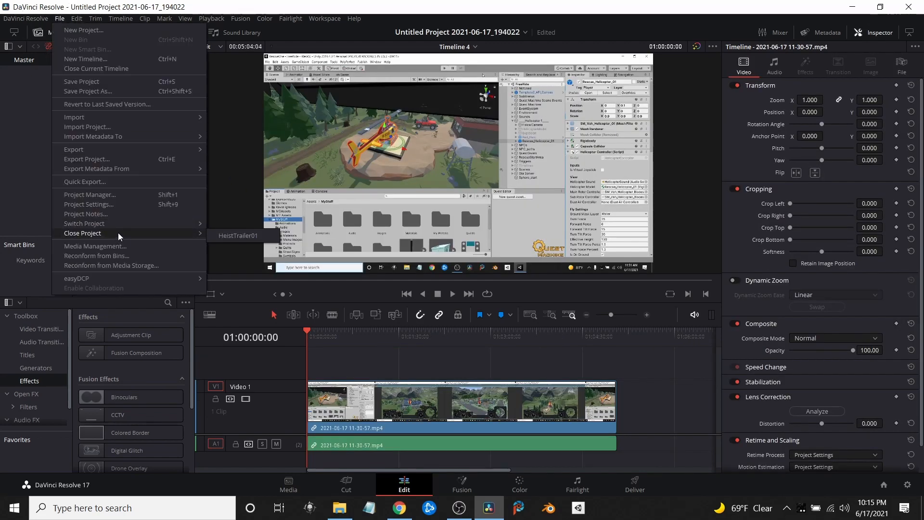
{"action": "left_click", "coordinate": [221, 234]}
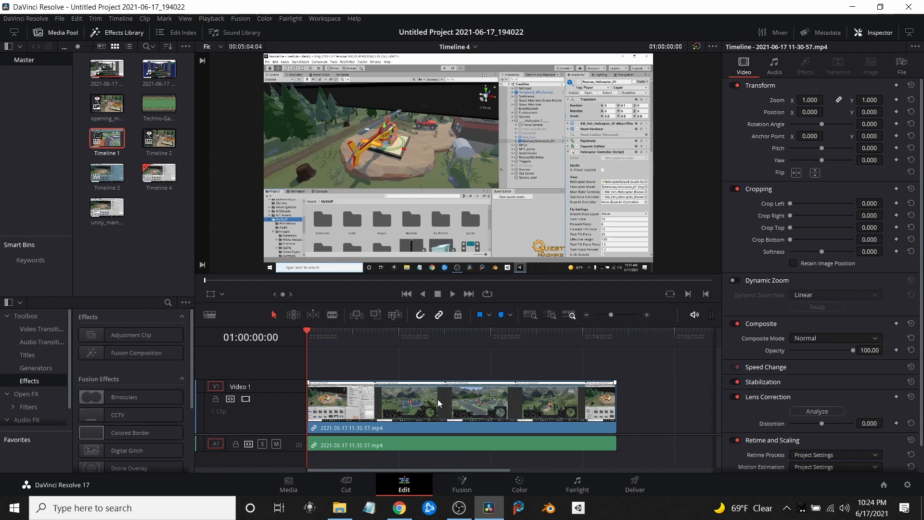
Move the playhead frame by frame forward and back around 01:01:47:11, and jump it to the timeline's end and start
{"action": "left_click", "coordinate": [417, 336]}
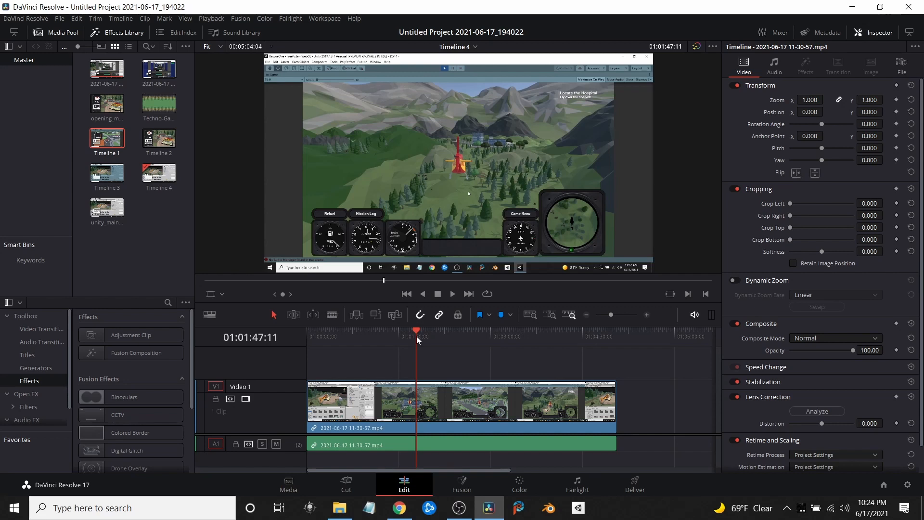
{"action": "key", "text": "Right"}
{"action": "key", "text": "Right"}
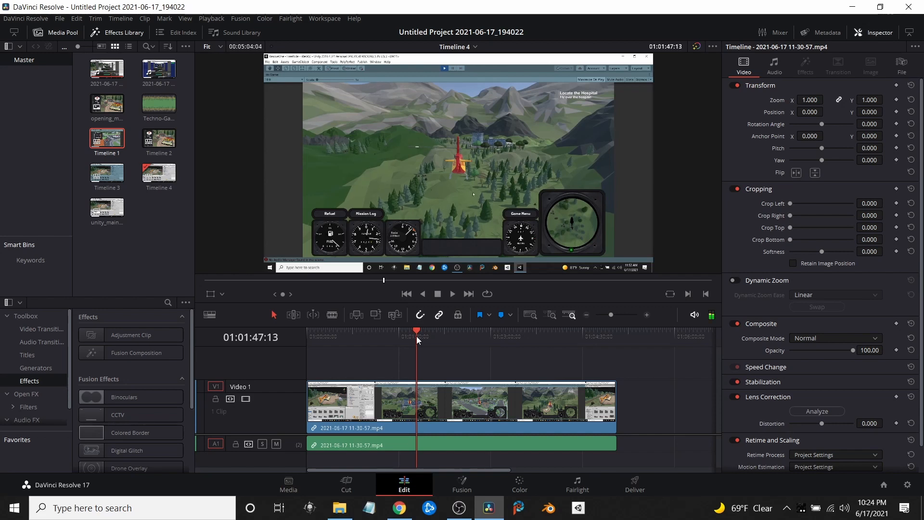
{"action": "key", "text": "Right"}
{"action": "key", "text": "Right"}
{"action": "key", "text": "Right"}
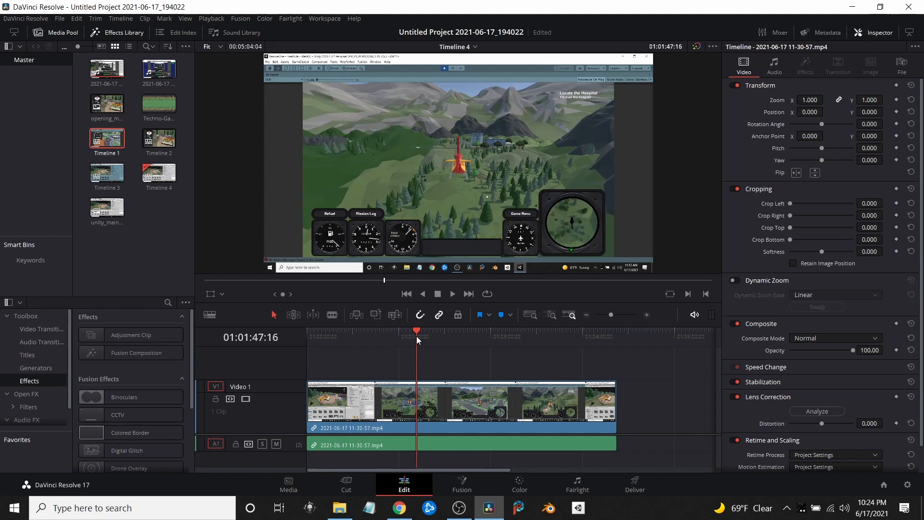
{"action": "key", "text": "Left"}
{"action": "key", "text": "Left"}
{"action": "key", "text": "Left"}
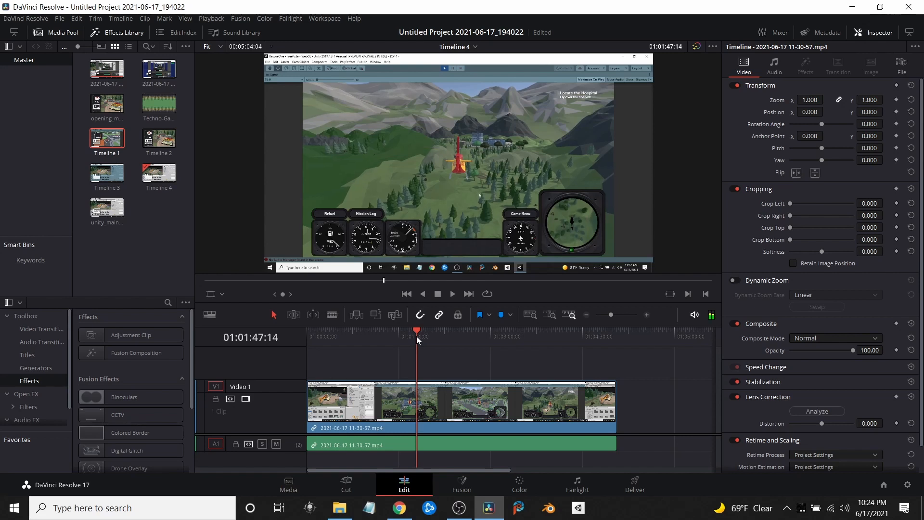
{"action": "key", "text": "Left"}
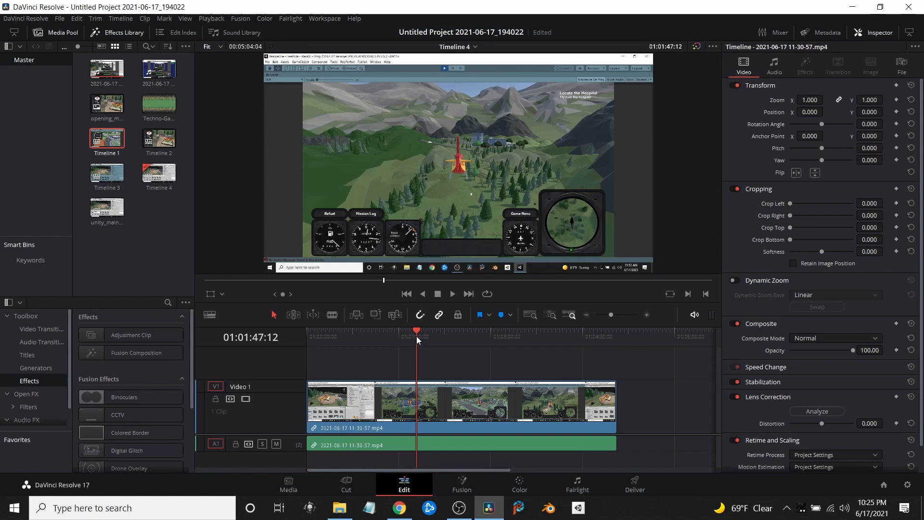
{"action": "key", "text": "End"}
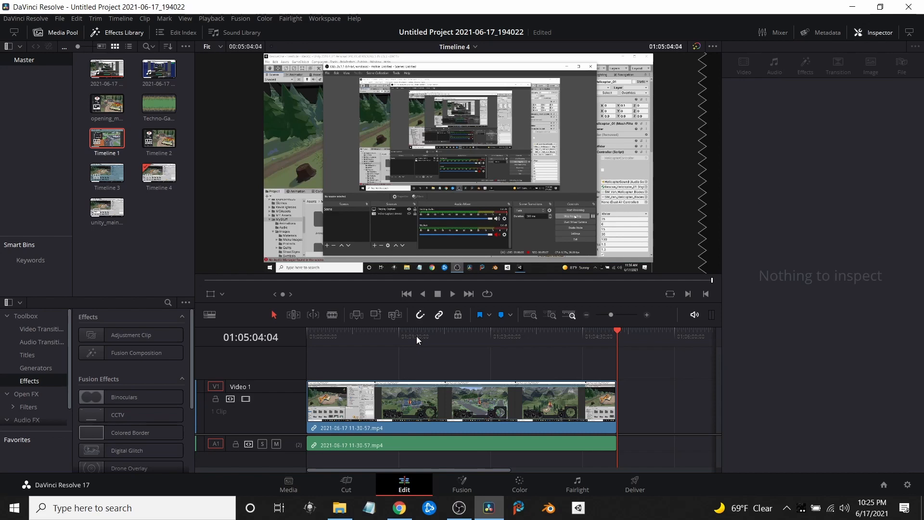
{"action": "key", "text": "Home"}
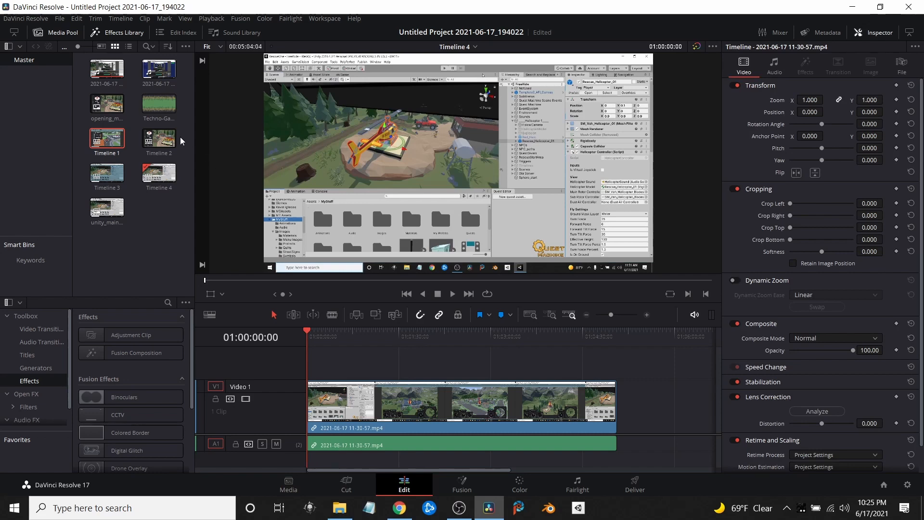
Append the opening_menu image after the Video 1 clip, jump to that edit point, and delete the image again
{"action": "left_click_drag", "start_coordinate": [114, 113], "coordinate": [642, 409]}
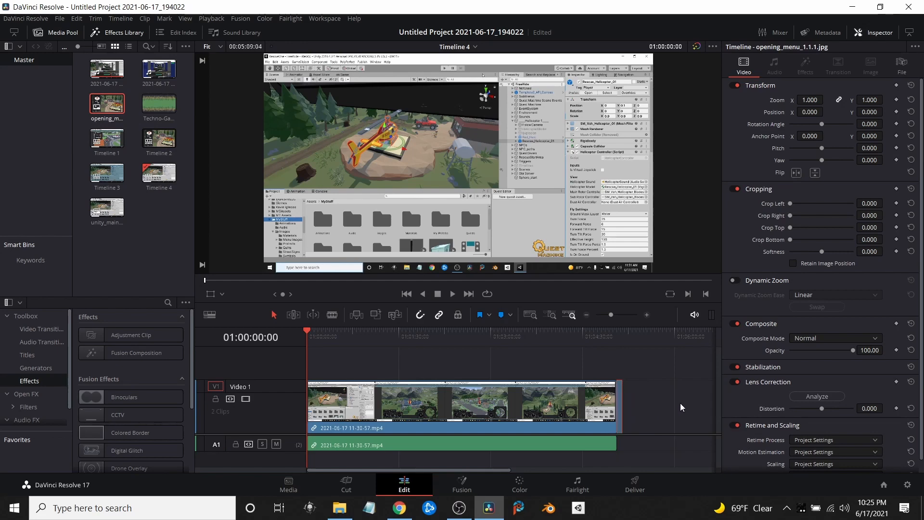
{"action": "key", "text": "Down"}
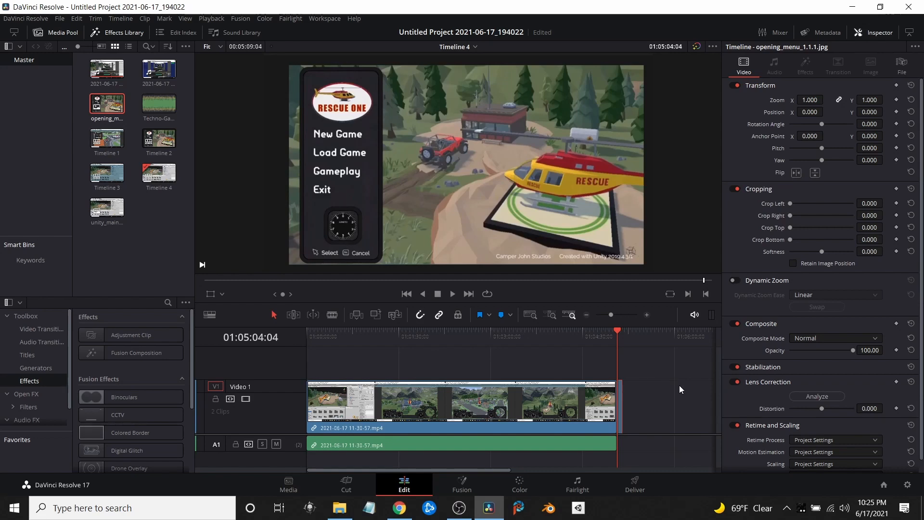
{"action": "key", "text": "Delete"}
{"action": "left_click", "coordinate": [310, 330]}
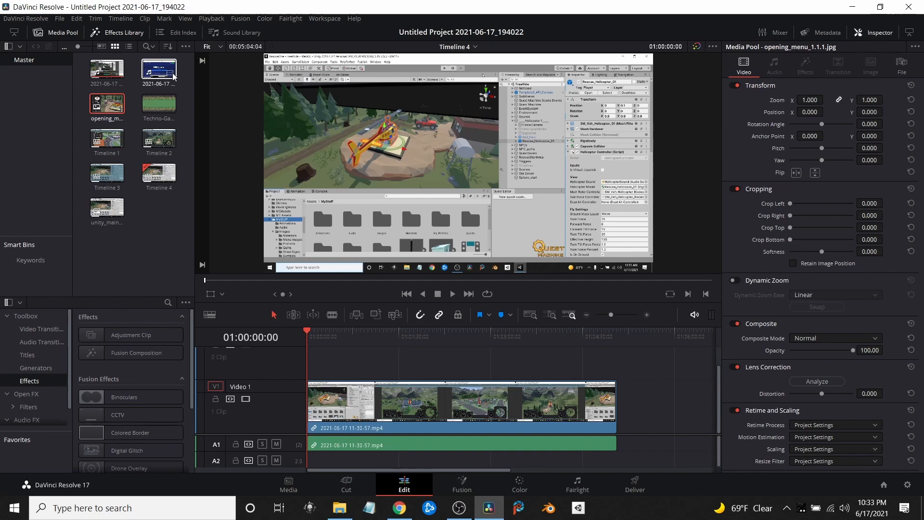
{"action": "left_click_drag", "start_coordinate": [161, 74], "coordinate": [373, 355]}
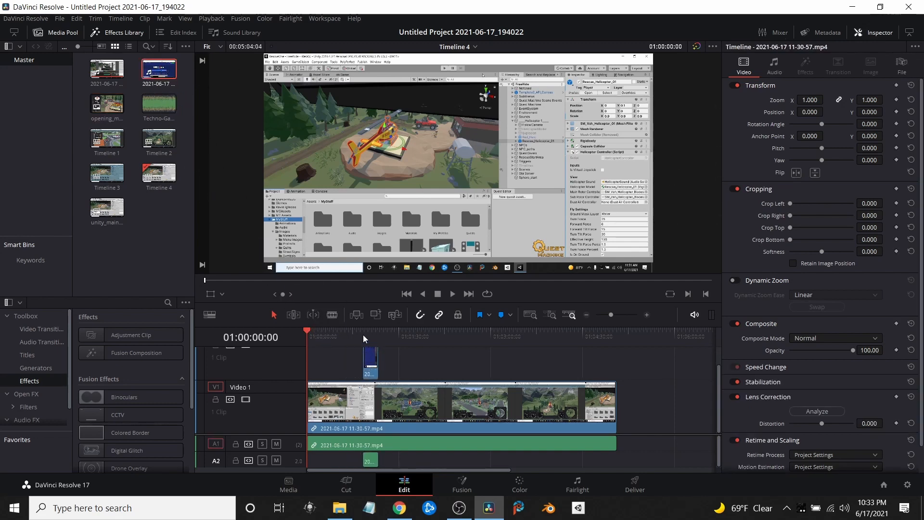
{"action": "left_click", "coordinate": [363, 334]}
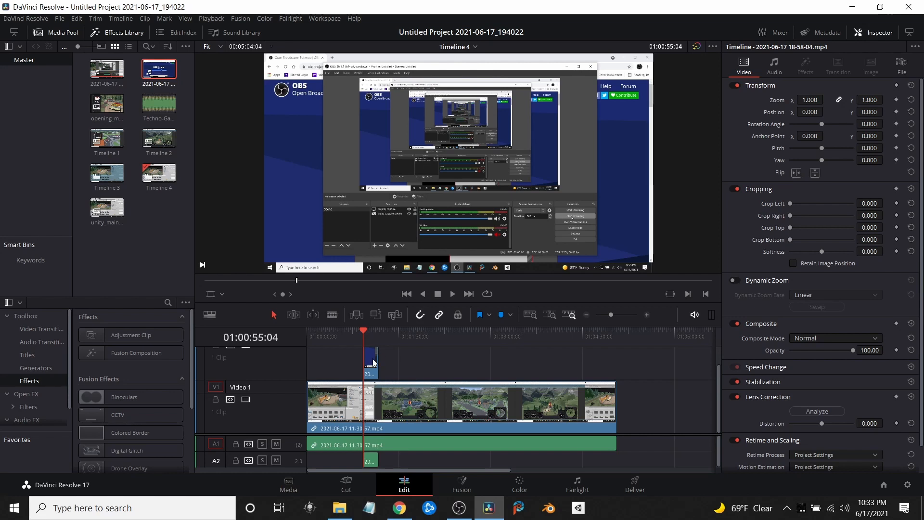
{"action": "left_click", "coordinate": [372, 362]}
{"action": "key", "text": "d"}
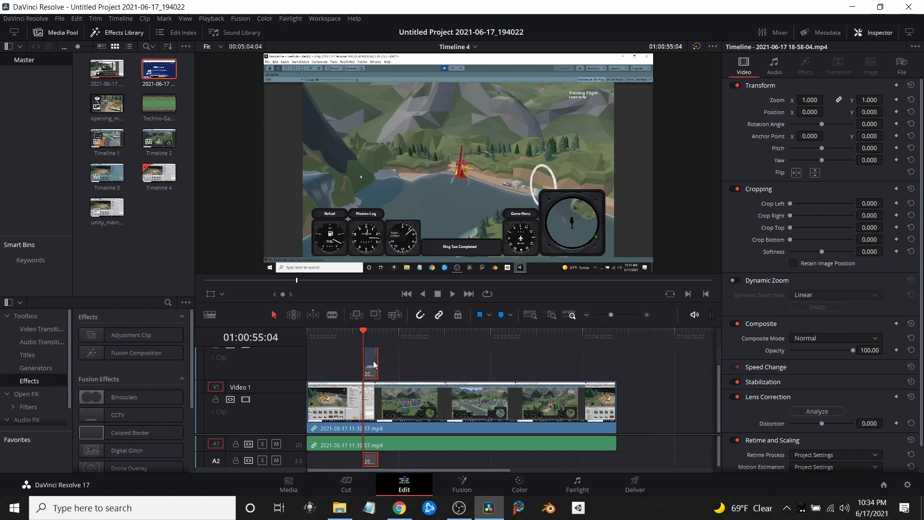
{"action": "key", "text": "d"}
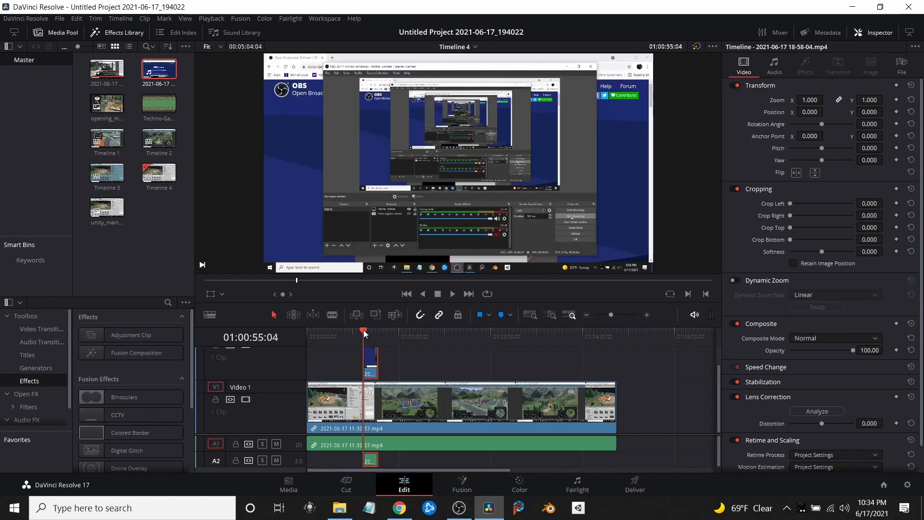
Return the playhead to the timeline's start and delete the clip on the track above Video 1
{"action": "left_click_drag", "start_coordinate": [363, 331], "coordinate": [308, 332]}
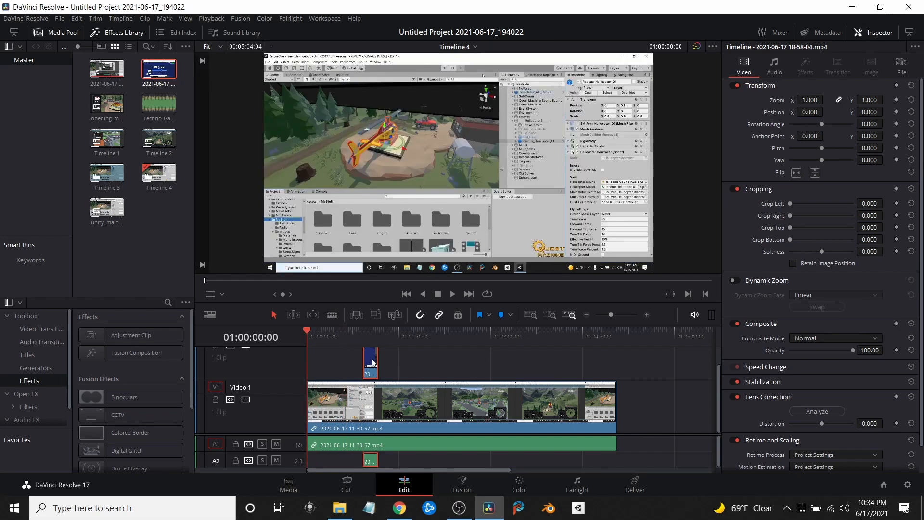
{"action": "right_click", "coordinate": [373, 362]}
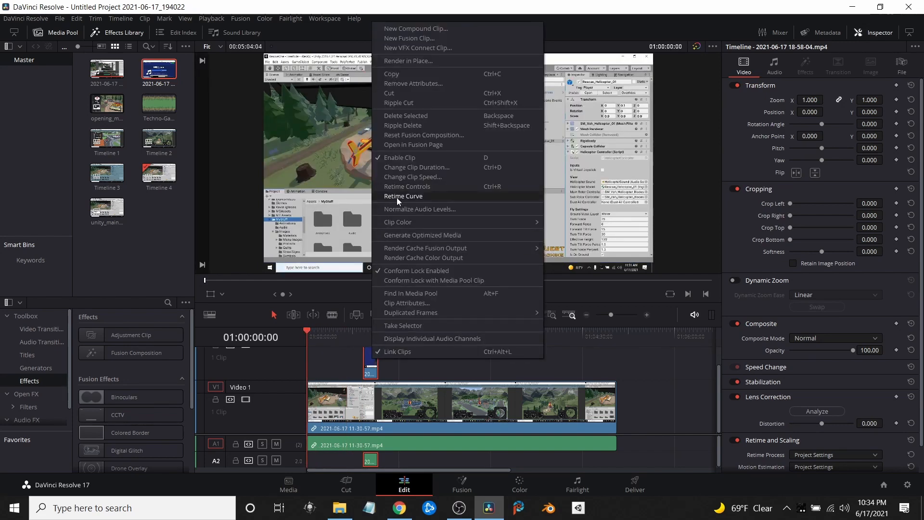
{"action": "left_click", "coordinate": [403, 117]}
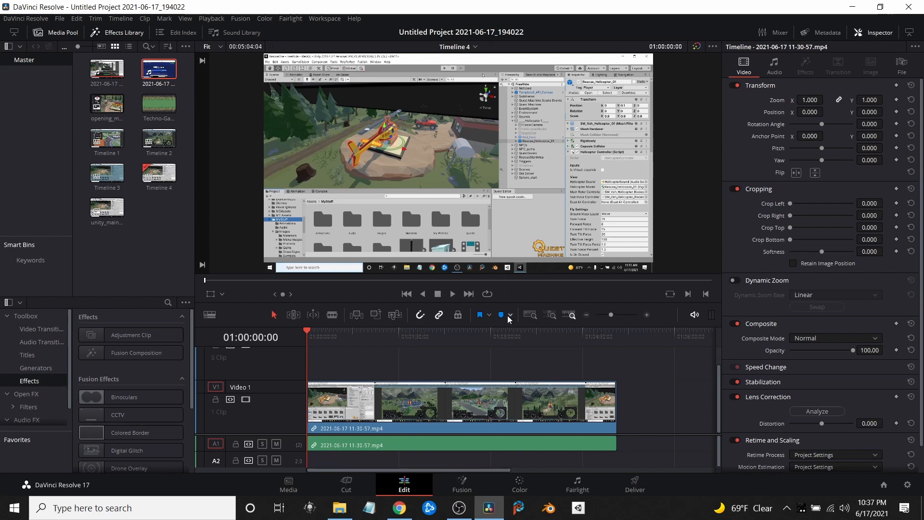
Grab a still of the frame at 01:03:01:11 on the Color page
{"action": "left_click", "coordinate": [491, 331]}
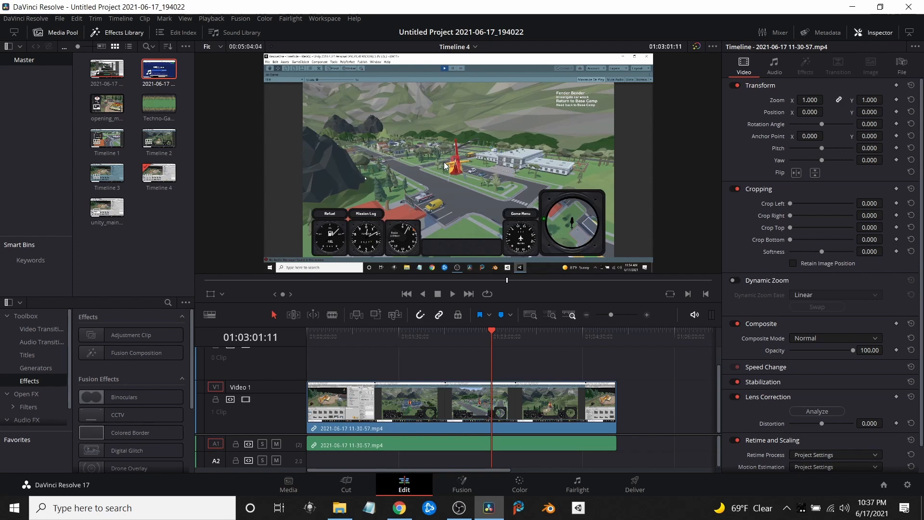
{"action": "left_click", "coordinate": [523, 480]}
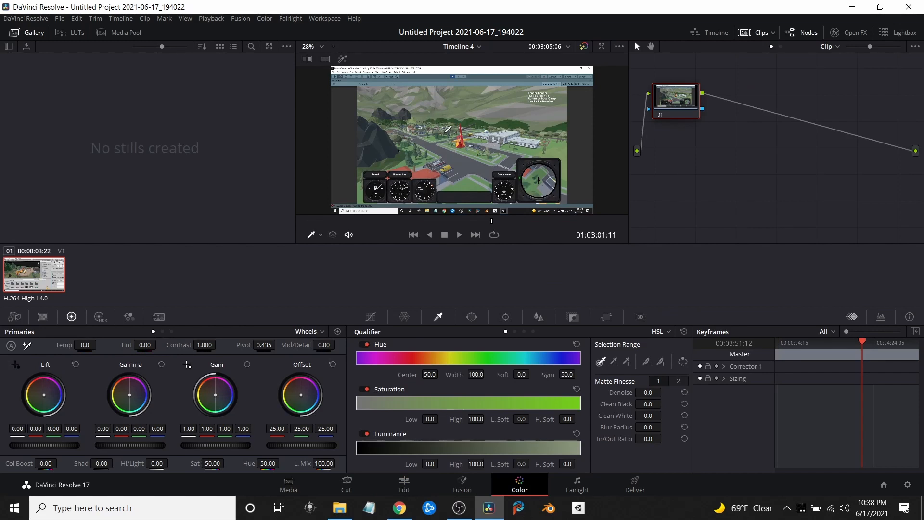
{"action": "right_click", "coordinate": [445, 137]}
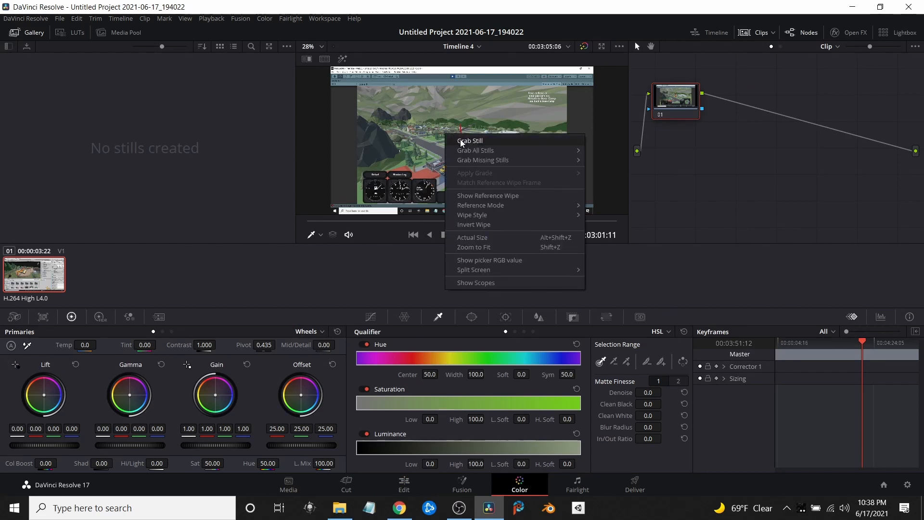
{"action": "left_click", "coordinate": [462, 141]}
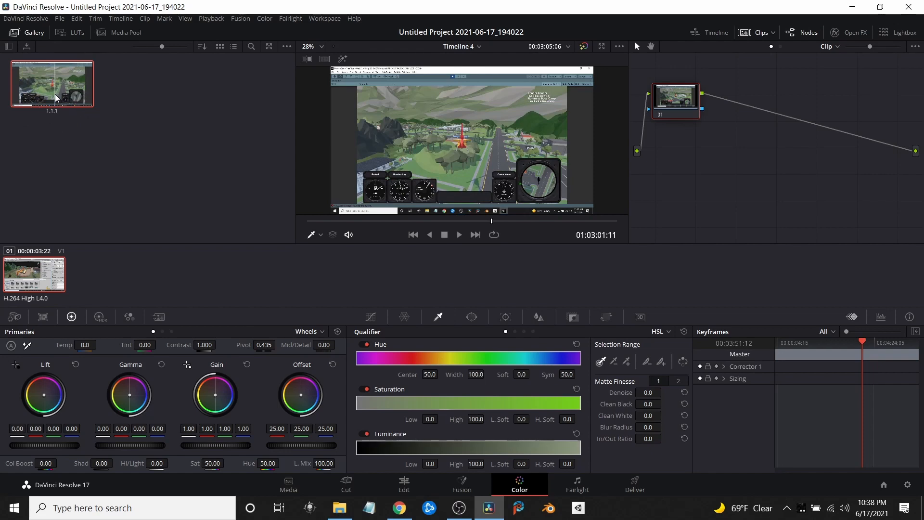
Export the grabbed still to the helicopter folder as a JPEG file named 1234
{"action": "right_click", "coordinate": [66, 86]}
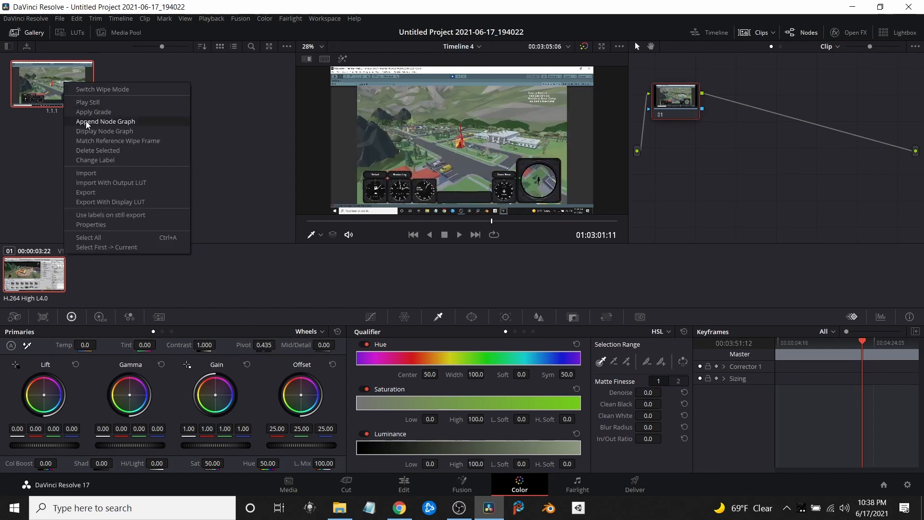
{"action": "left_click", "coordinate": [85, 193]}
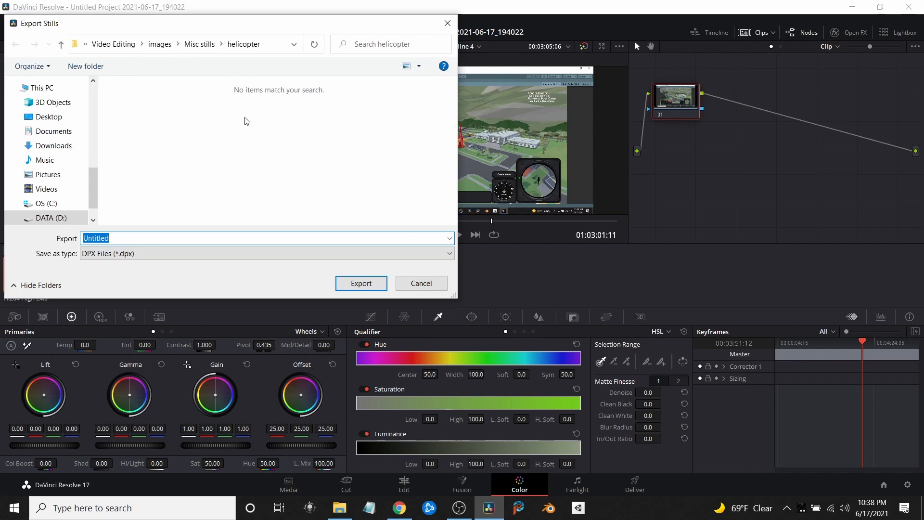
{"action": "left_click", "coordinate": [449, 253]}
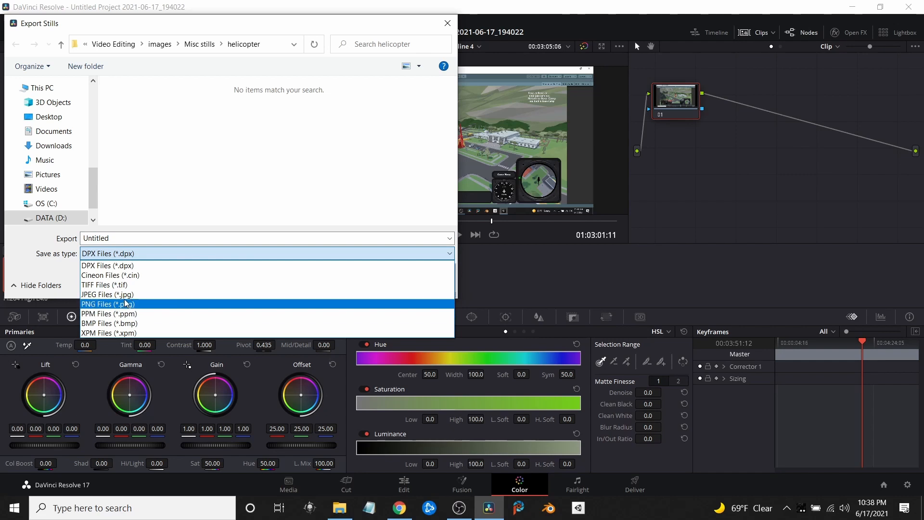
{"action": "left_click", "coordinate": [126, 301]}
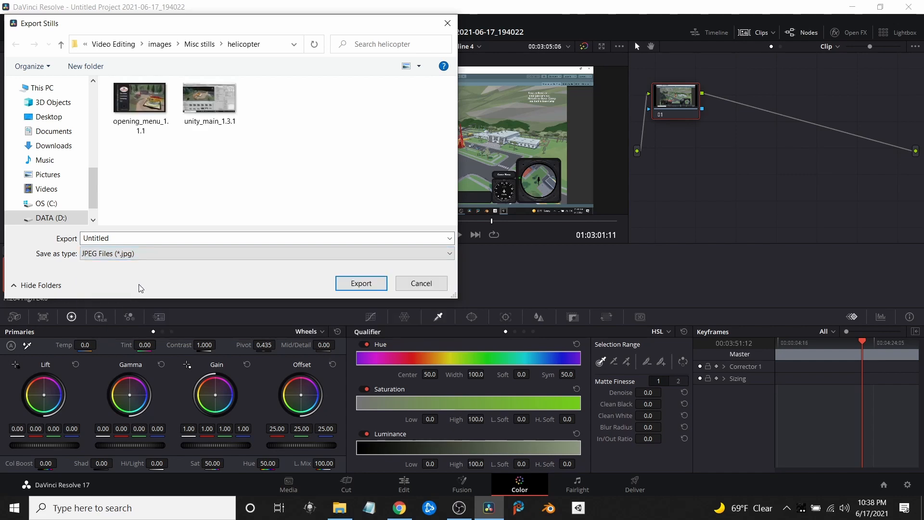
{"action": "left_click", "coordinate": [84, 236]}
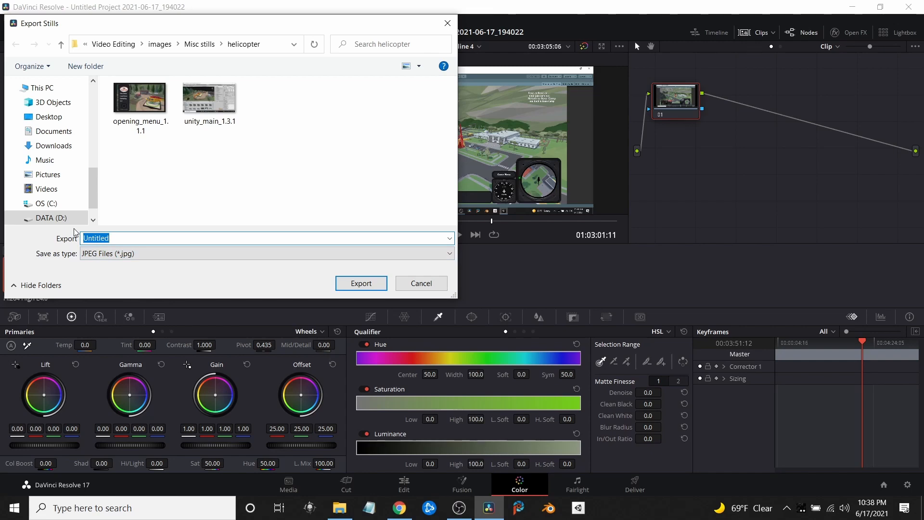
{"action": "type", "text": "1234"}
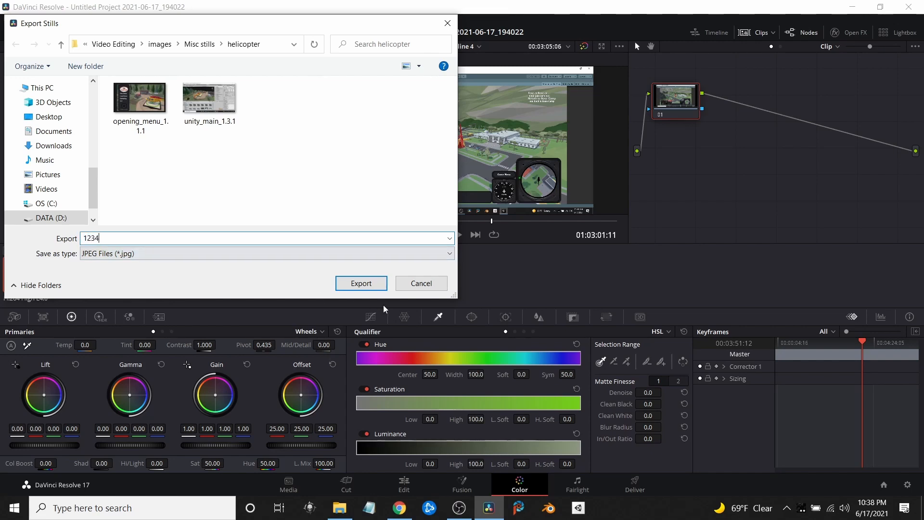
{"action": "left_click", "coordinate": [368, 286]}
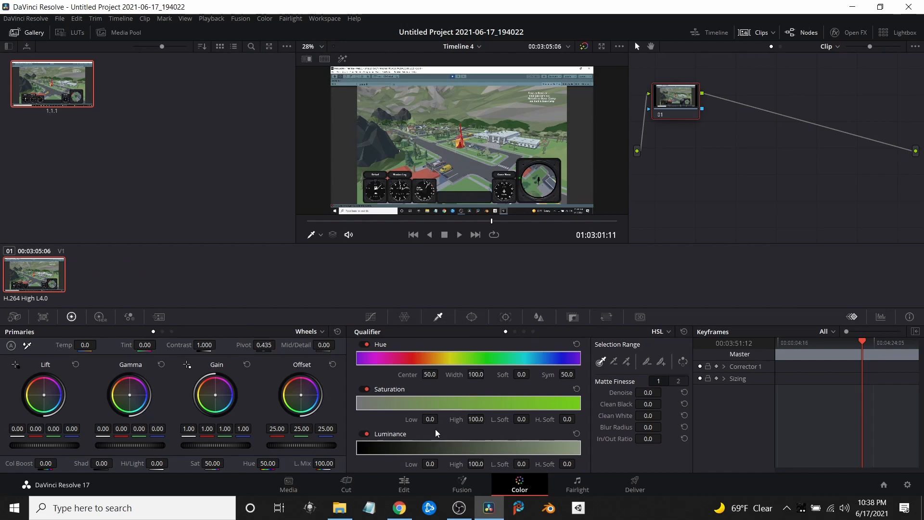
Return to the Edit page and import the 1234_1.1.1 image from the helicopter folder in File Explorer into the media pool
{"action": "left_click", "coordinate": [403, 484]}
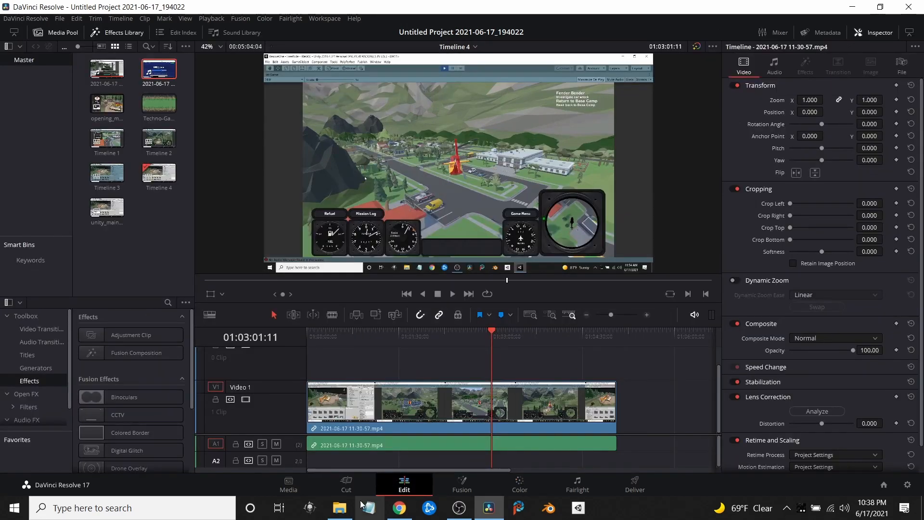
{"action": "mouse_move", "coordinate": [343, 514]}
{"action": "left_click", "coordinate": [348, 429]}
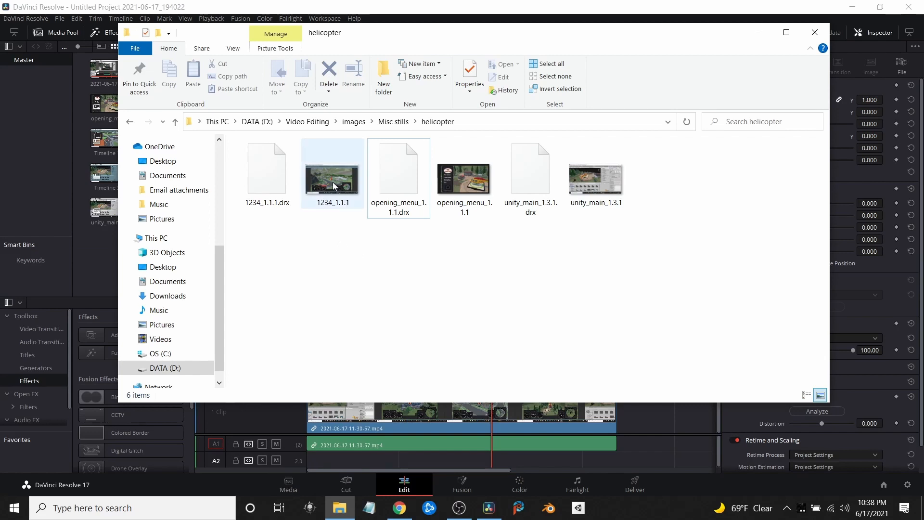
{"action": "left_click_drag", "start_coordinate": [333, 182], "coordinate": [97, 267]}
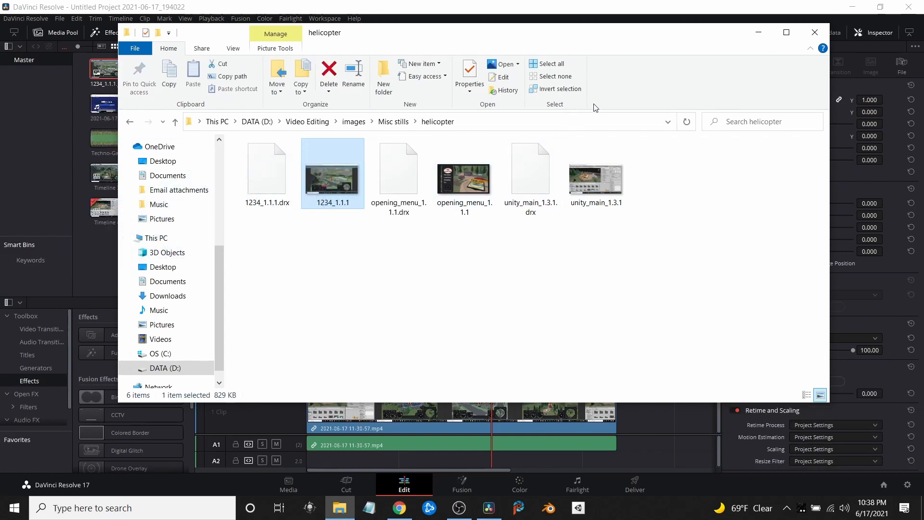
{"action": "left_click", "coordinate": [759, 33]}
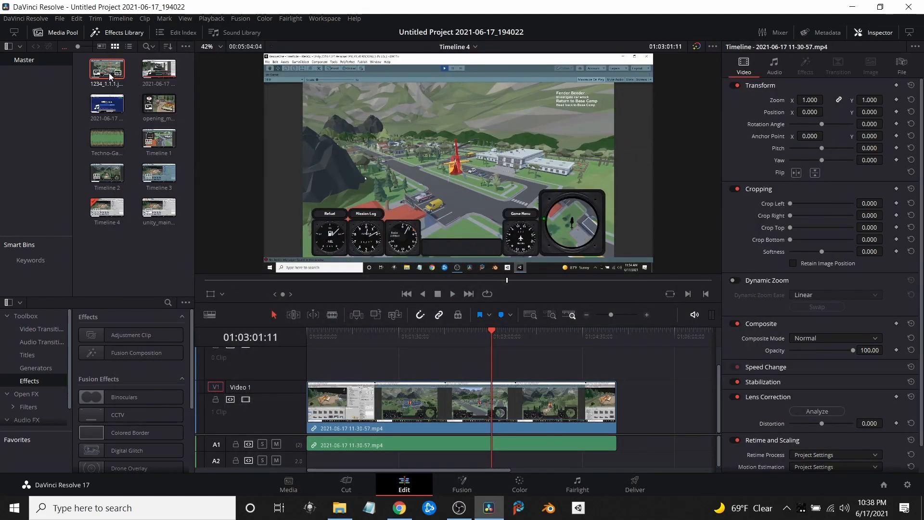
Append the 1234_1.1.1 image directly after the Video 1 clip, move the playhead to 01:05:04:04, and save the project
{"action": "left_click_drag", "start_coordinate": [109, 73], "coordinate": [620, 423]}
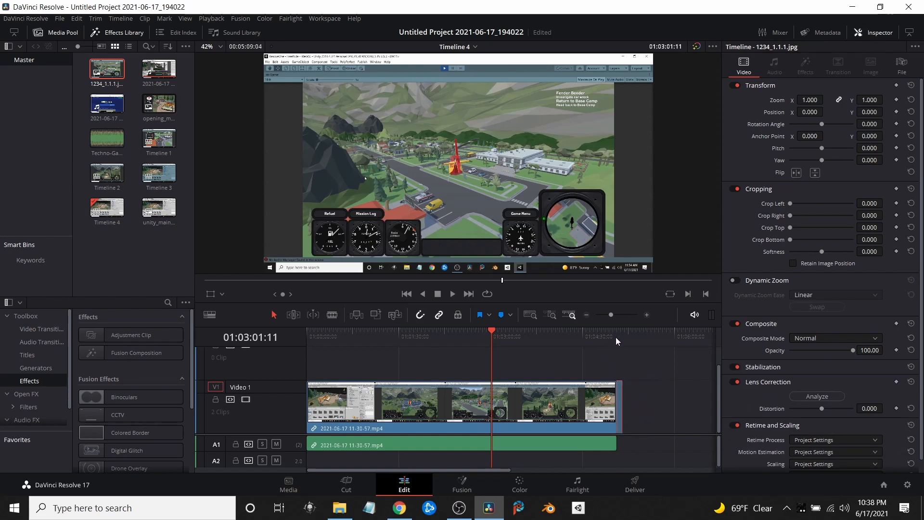
{"action": "left_click", "coordinate": [617, 338]}
{"action": "key", "text": "ctrl+s"}
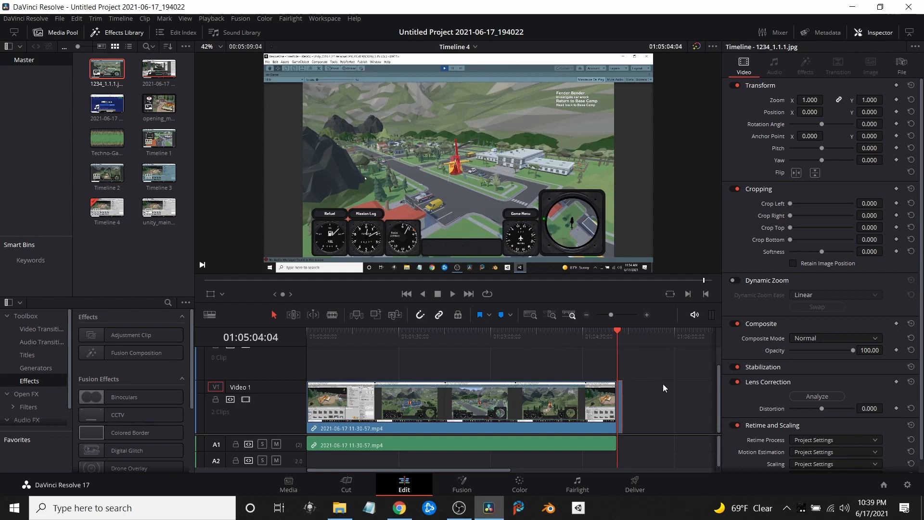
Delete the still image at the end of Video 1 and return the playhead to the timeline's start
{"action": "right_click", "coordinate": [620, 399]}
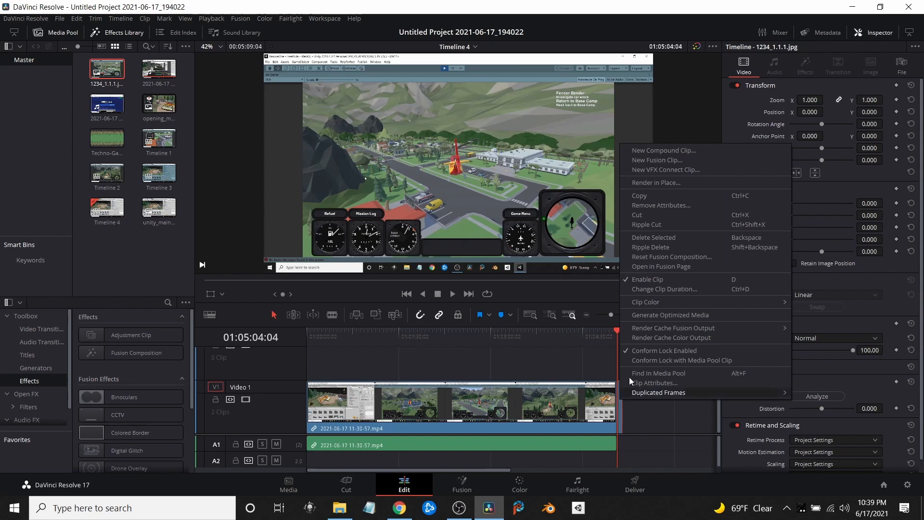
{"action": "left_click", "coordinate": [655, 235]}
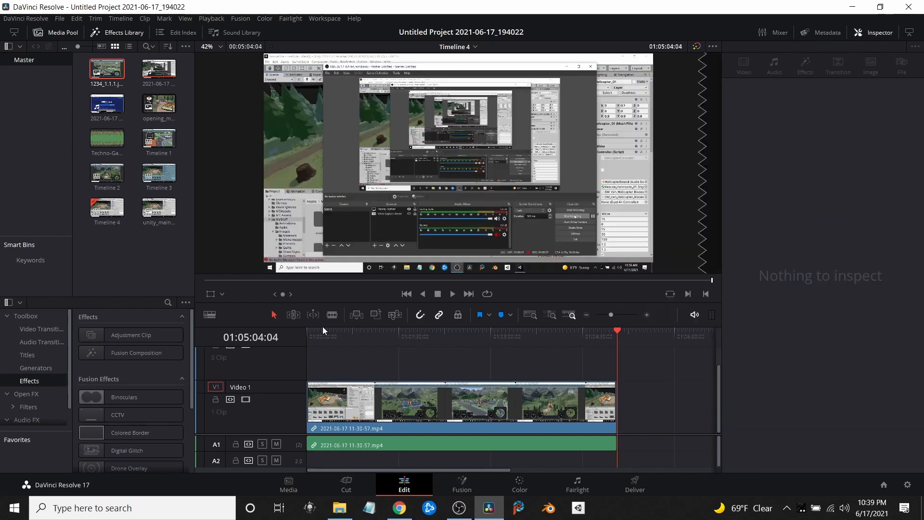
{"action": "left_click", "coordinate": [310, 333]}
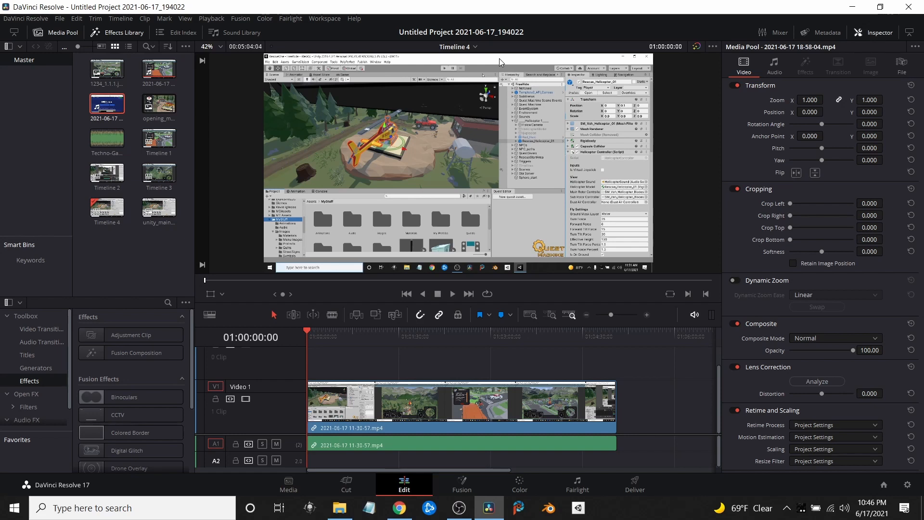
{"action": "double_click", "coordinate": [107, 104]}
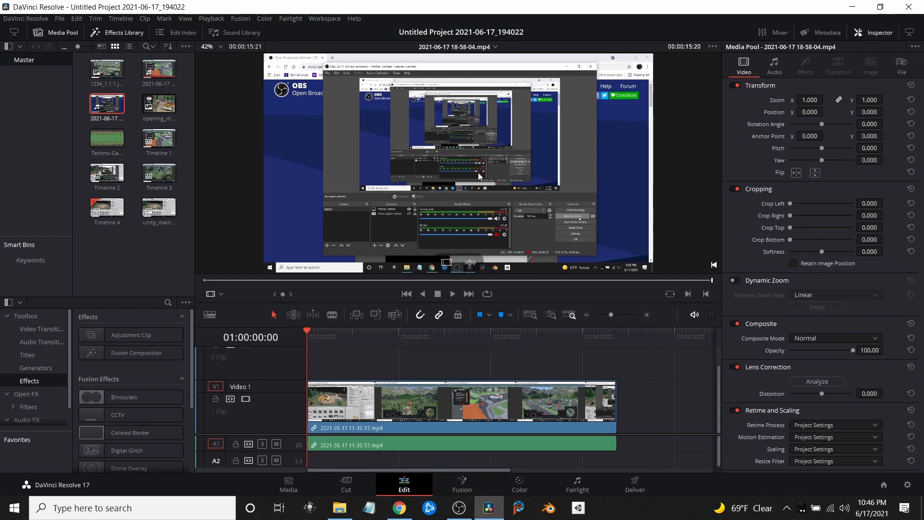
{"action": "left_click", "coordinate": [296, 280]}
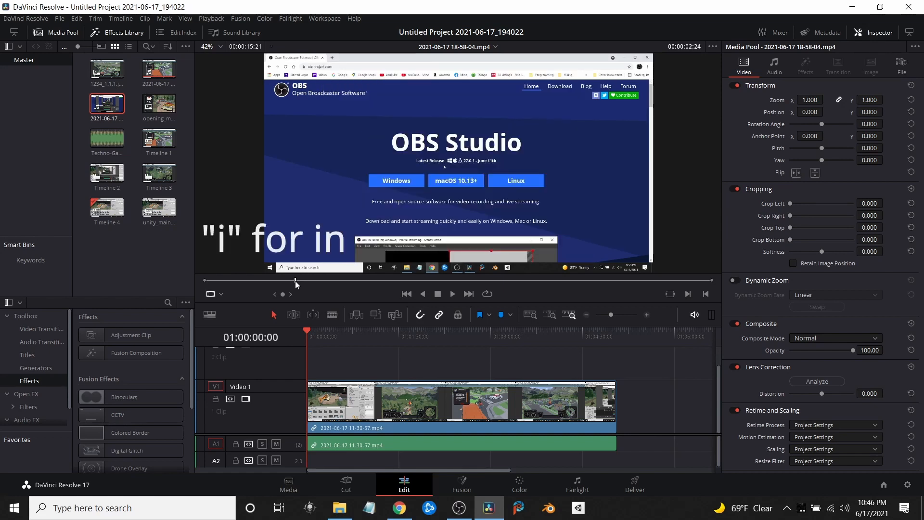
{"action": "key", "text": "i"}
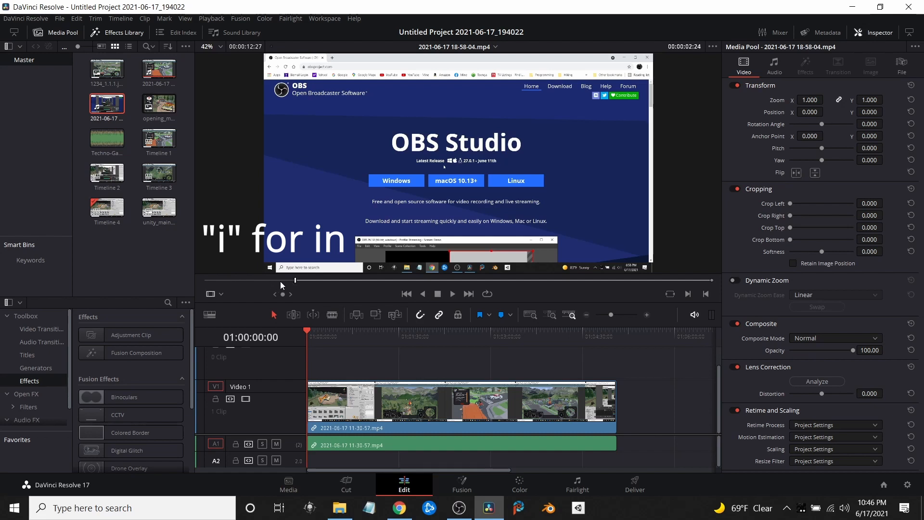
Mark the source clip's out point at 00:00:14:04, just before the OBS window appears
{"action": "left_click", "coordinate": [616, 280]}
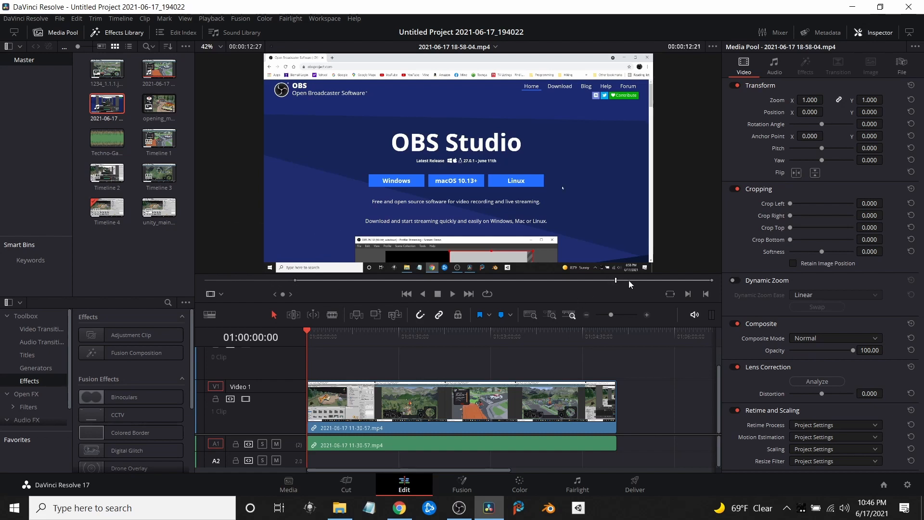
{"action": "left_click", "coordinate": [644, 281]}
{"action": "left_click", "coordinate": [660, 280]}
{"action": "left_click", "coordinate": [670, 280]}
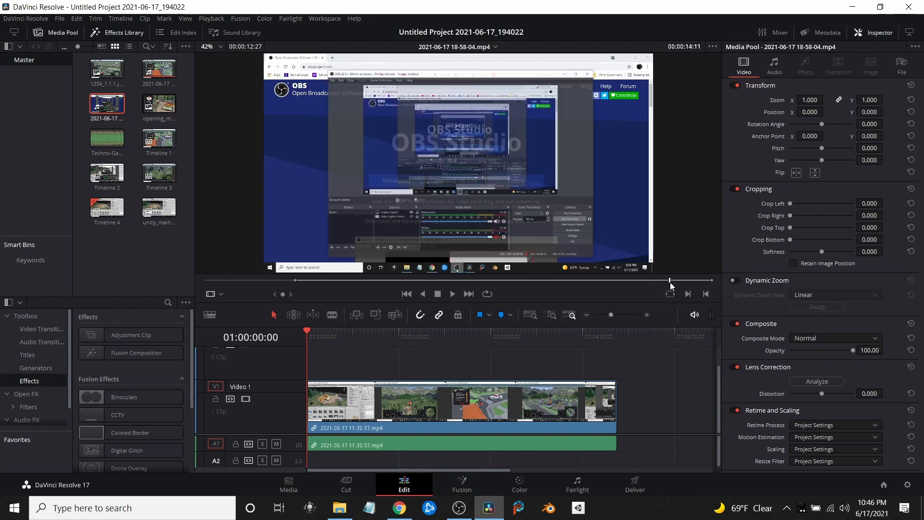
{"action": "left_click", "coordinate": [662, 281]}
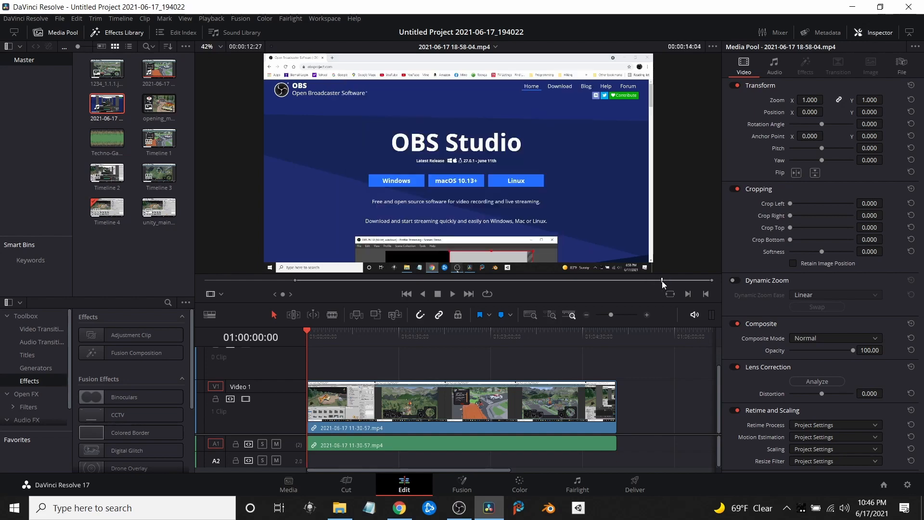
{"action": "key", "text": "o"}
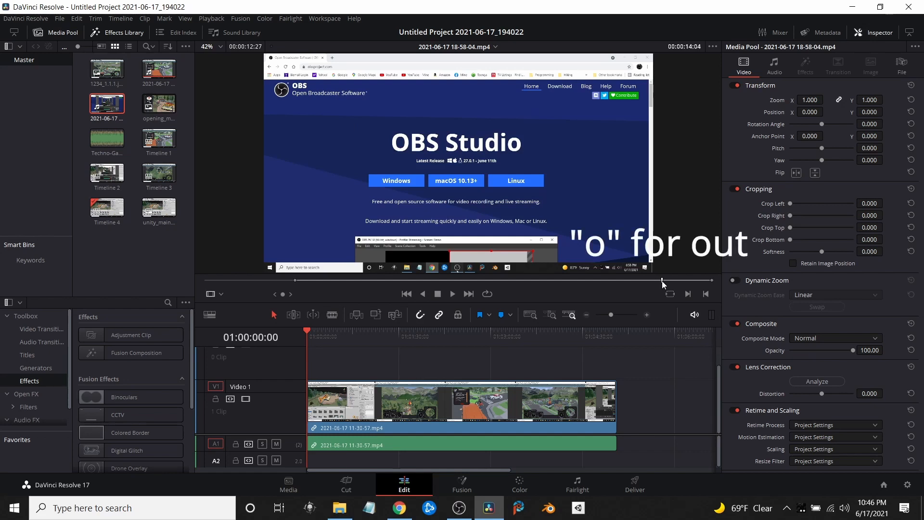
{"action": "key", "text": "o"}
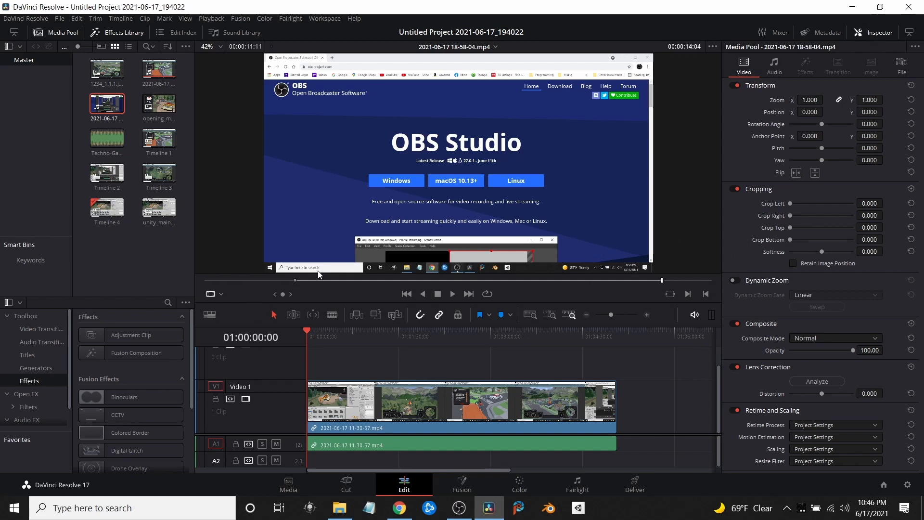
Place the marked clip range on the track above Video 1 and move the playhead to its beginning at about 01:00:53:18
{"action": "left_click_drag", "start_coordinate": [348, 206], "coordinate": [364, 357]}
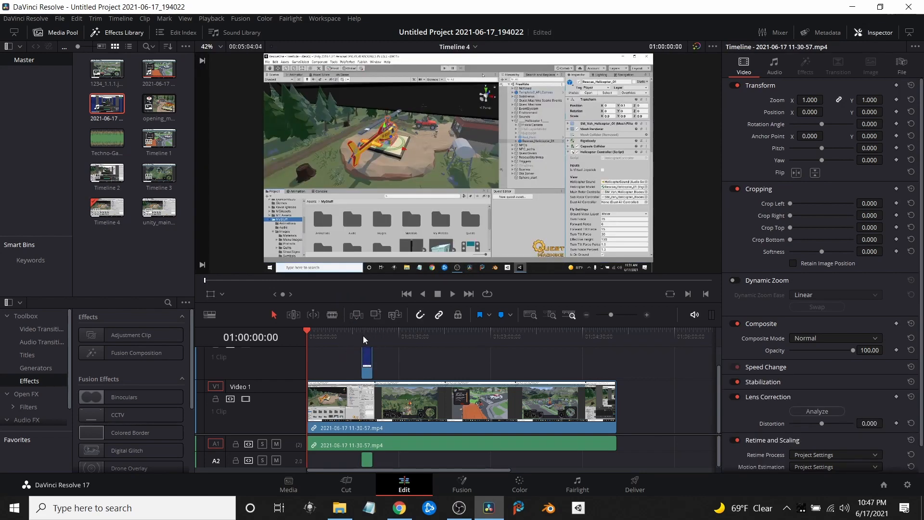
{"action": "left_click", "coordinate": [362, 336]}
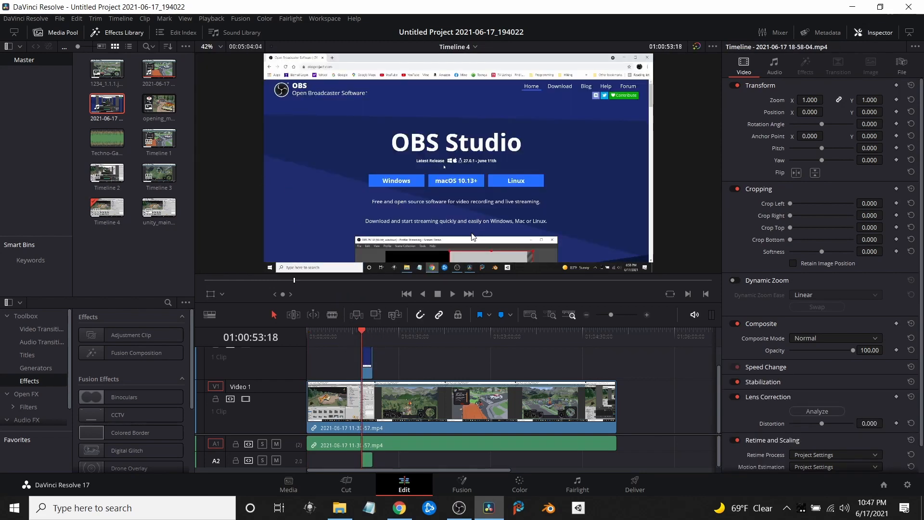